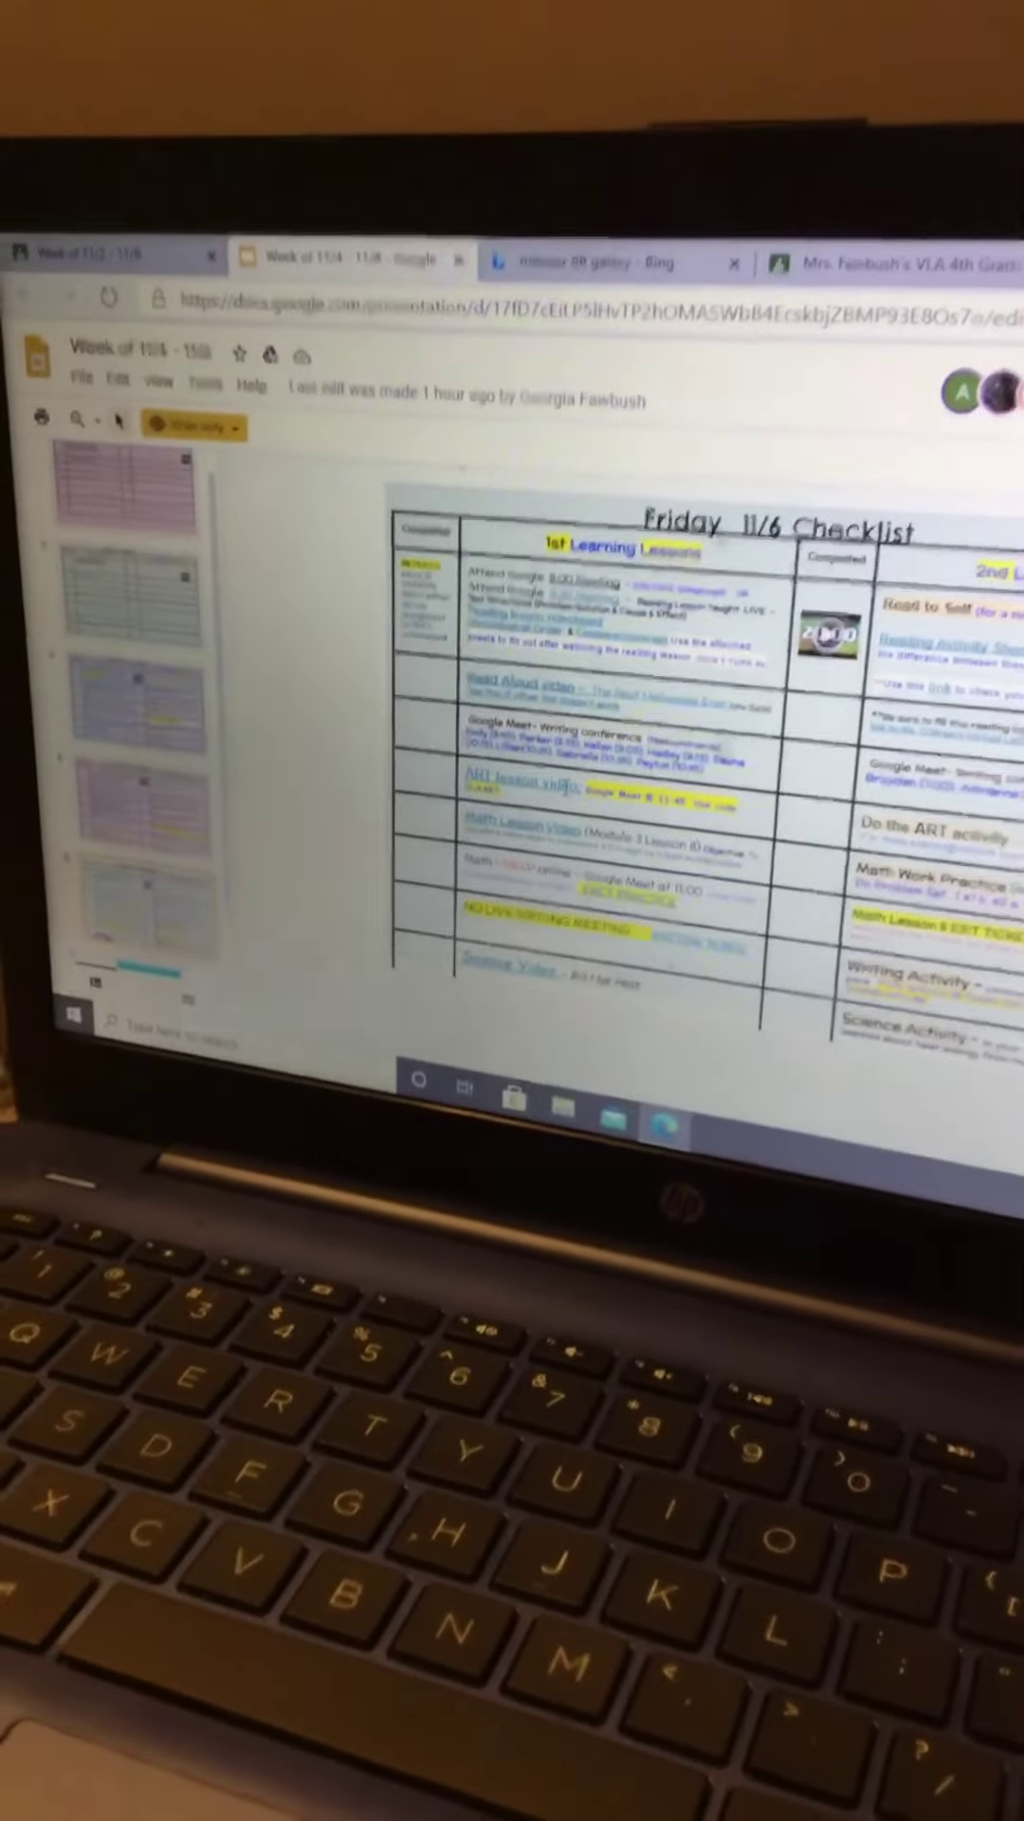
Step: Right-click the ART lesson video link on the Friday 11/6 checklist slide
{"action": "right_click", "coordinate": [569, 743]}
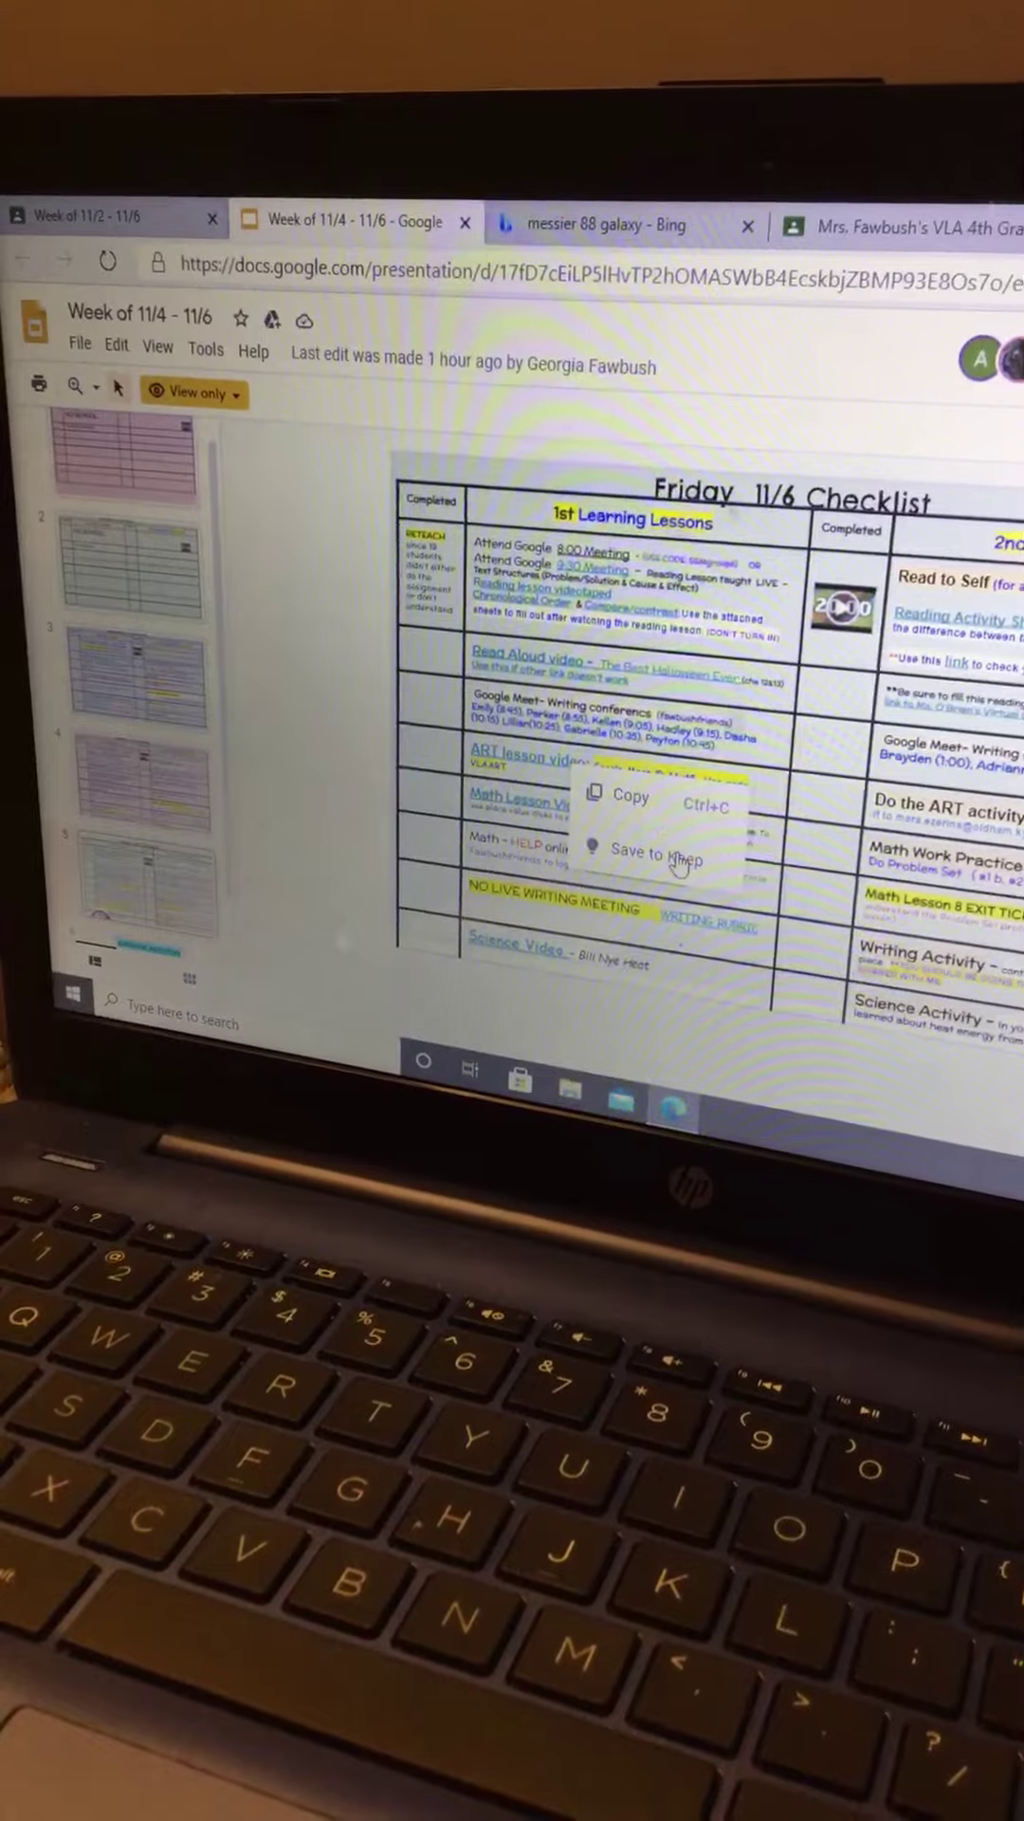